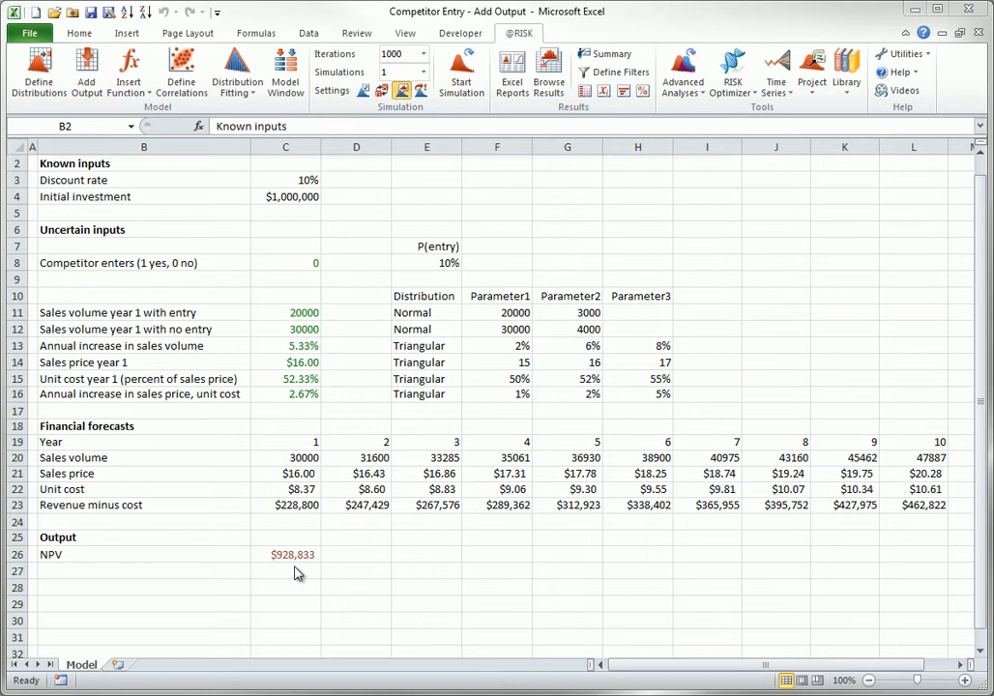
pyautogui.click(295, 555)
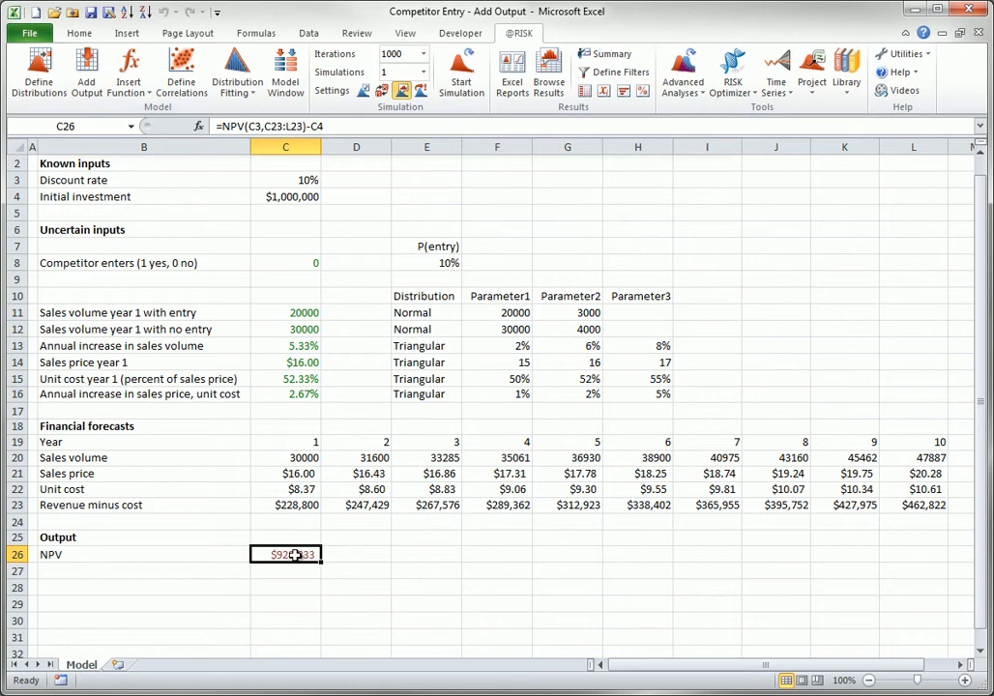
pyautogui.click(90, 63)
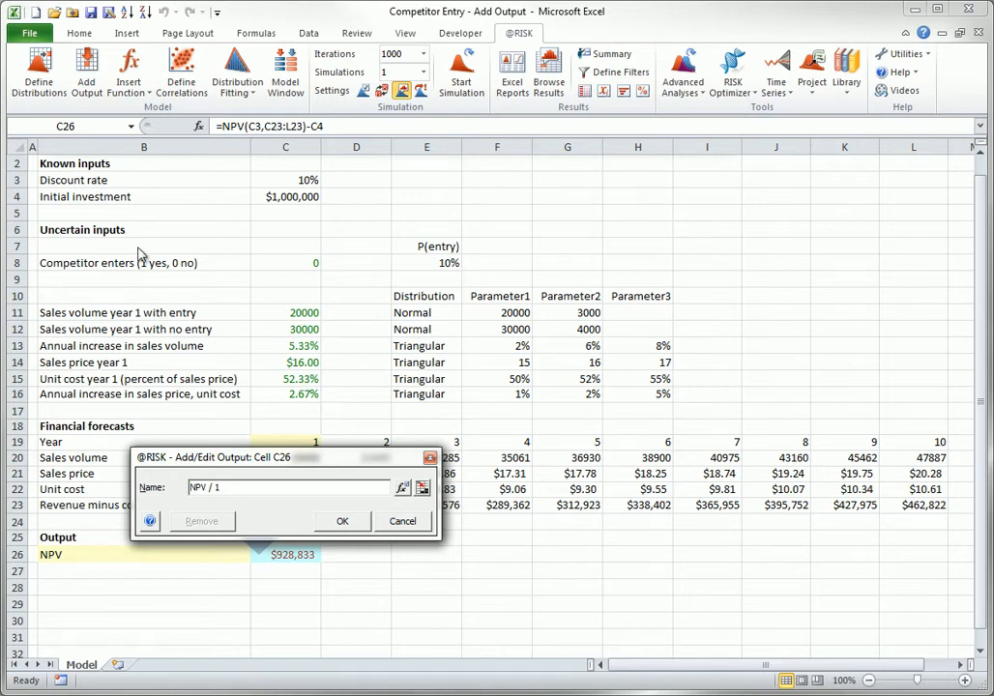
pyautogui.click(342, 522)
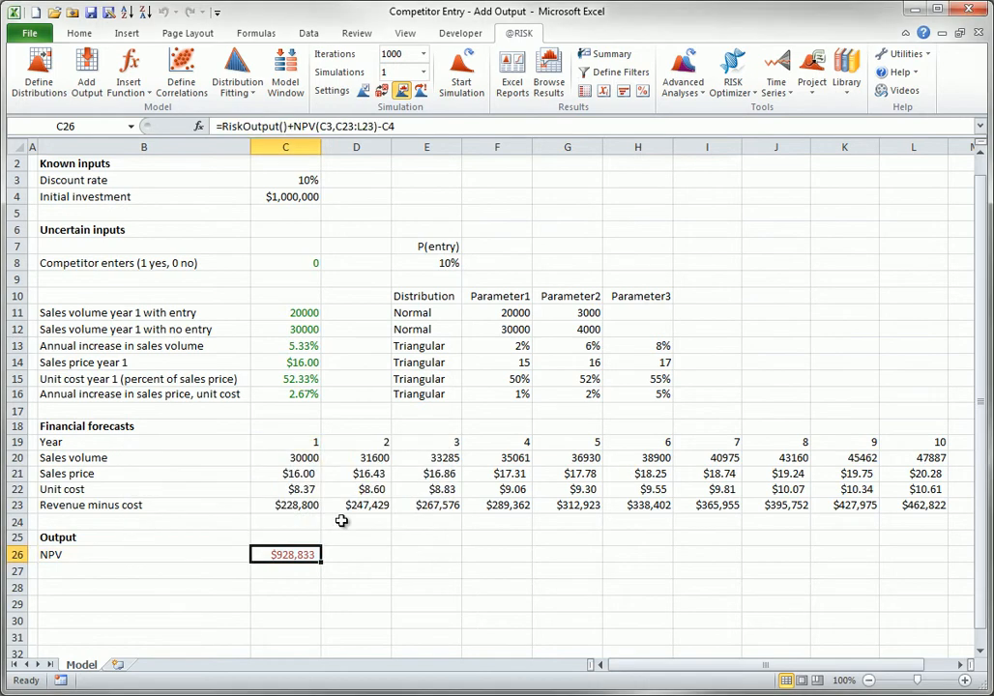
pyautogui.doubleClick(298, 555)
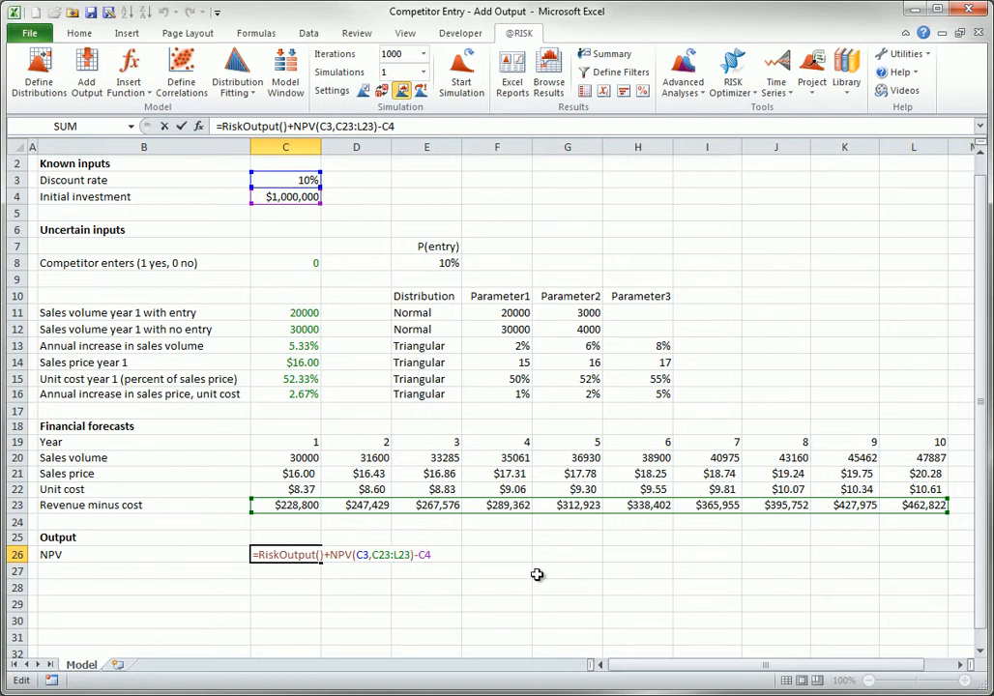
pyautogui.hotkey('ctrl', 'Return')
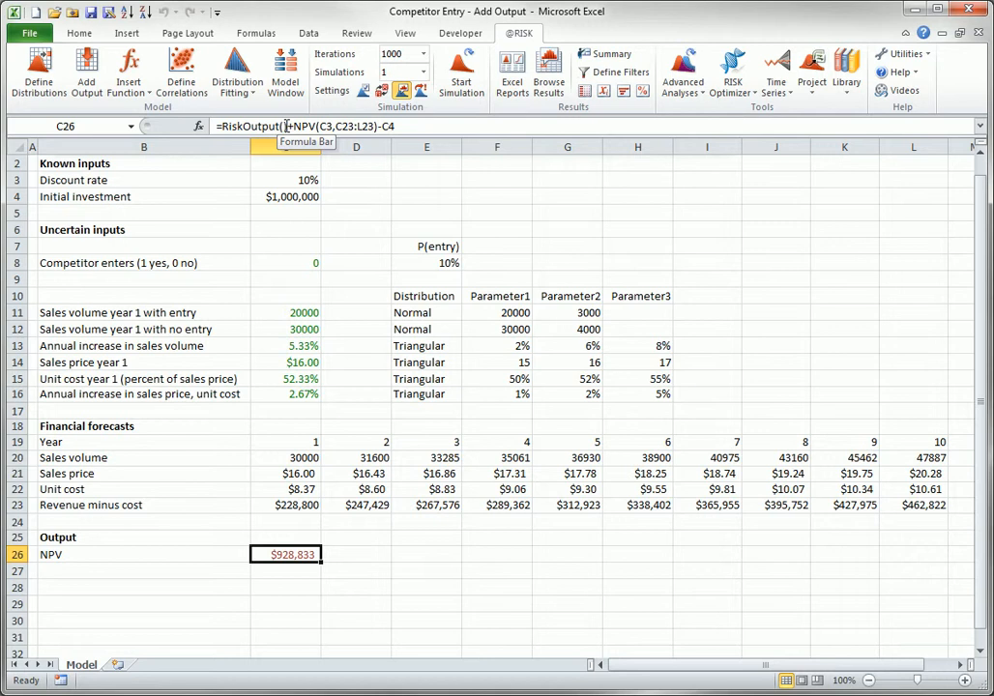
# Shorten the C26 output's name to the literal text "NPV" and inspect the resulting formula
pyautogui.click(86, 73)
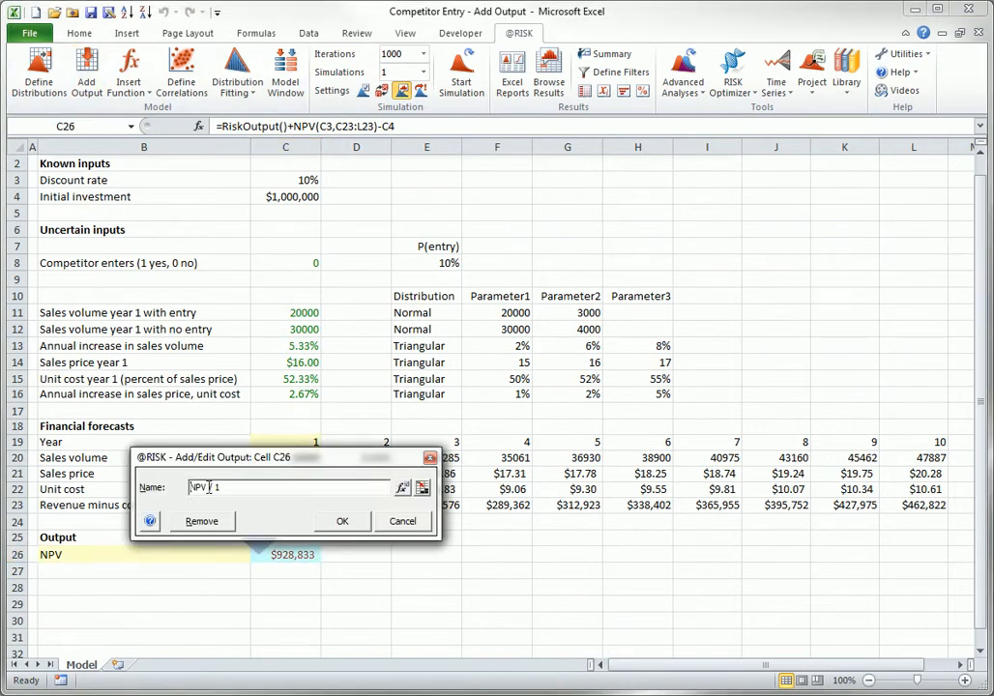
pyautogui.moveTo(204, 488); pyautogui.dragTo(226, 490)
pyautogui.press('Delete')
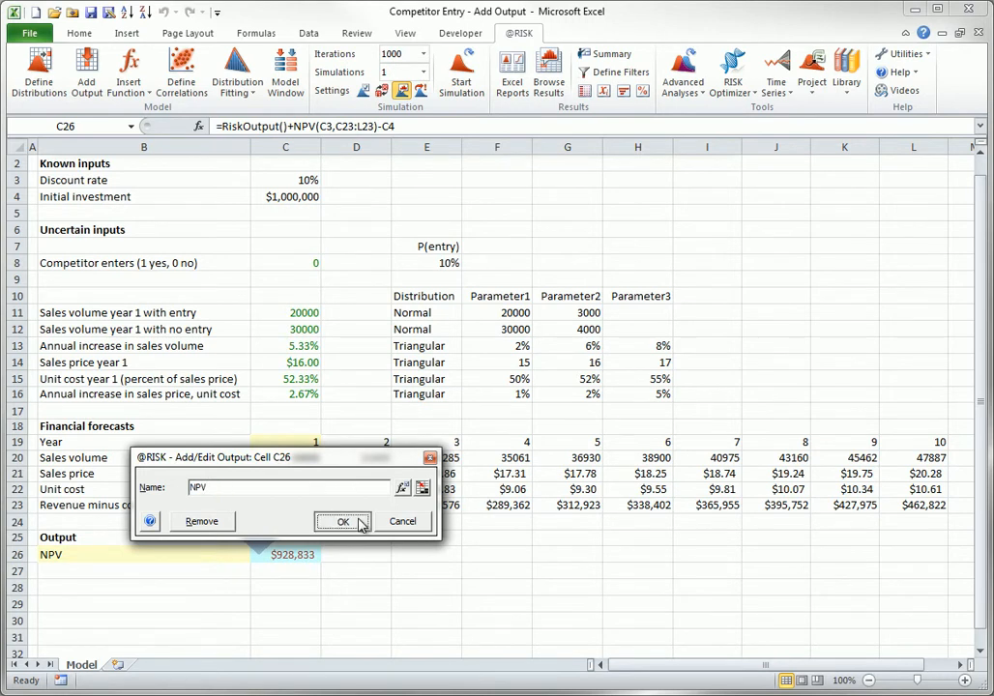
pyautogui.click(346, 522)
pyautogui.doubleClick(292, 556)
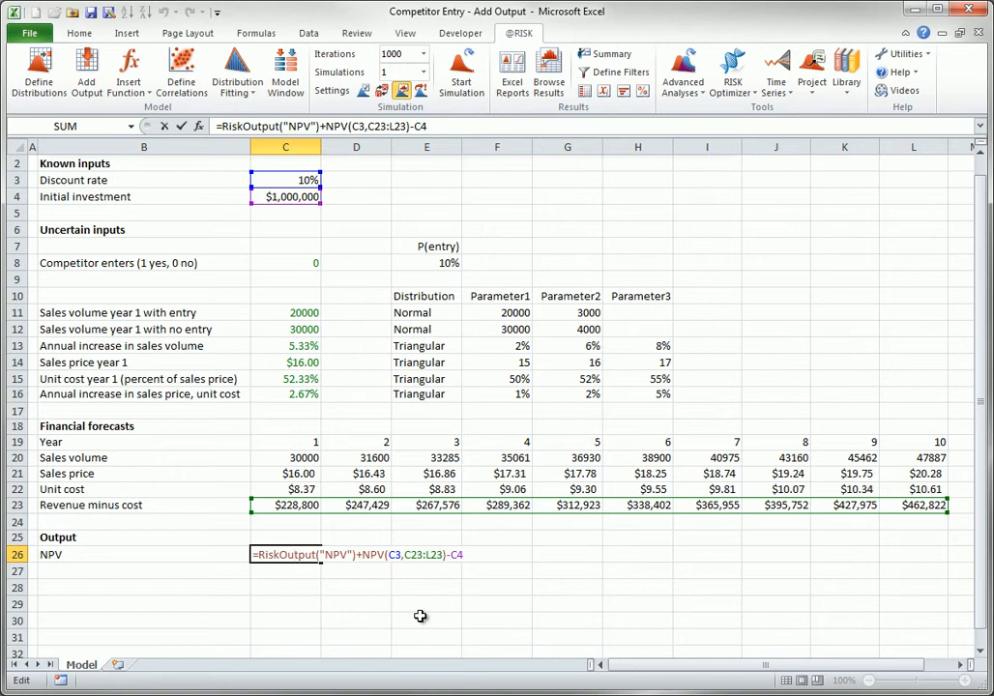
pyautogui.press('Escape')
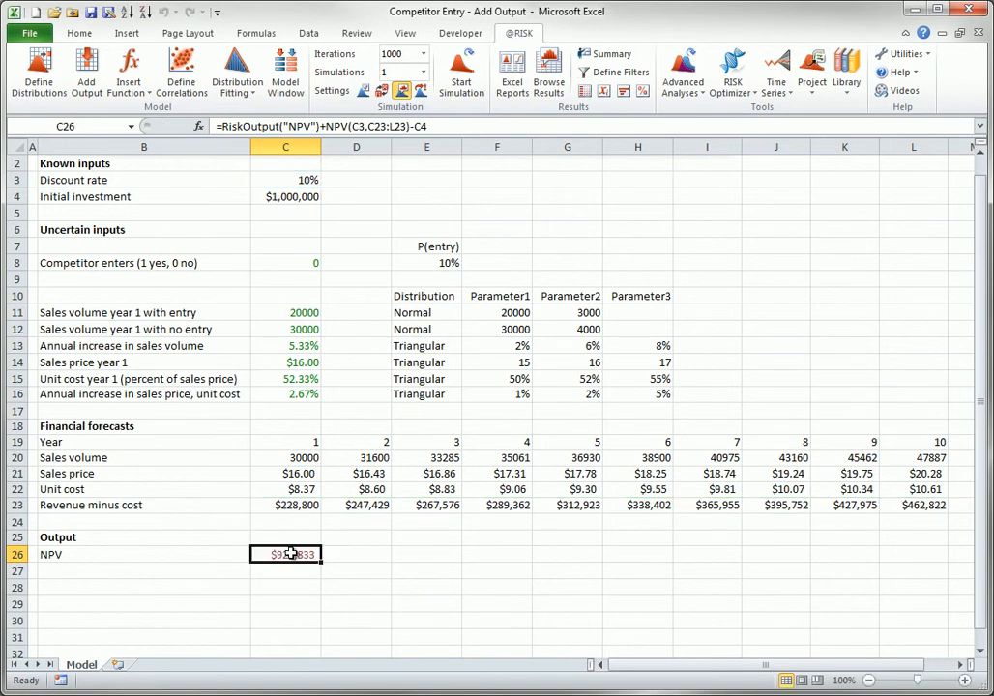
# Link the C26 output's name to the label in cell B26 and inspect the resulting formula
pyautogui.click(89, 77)
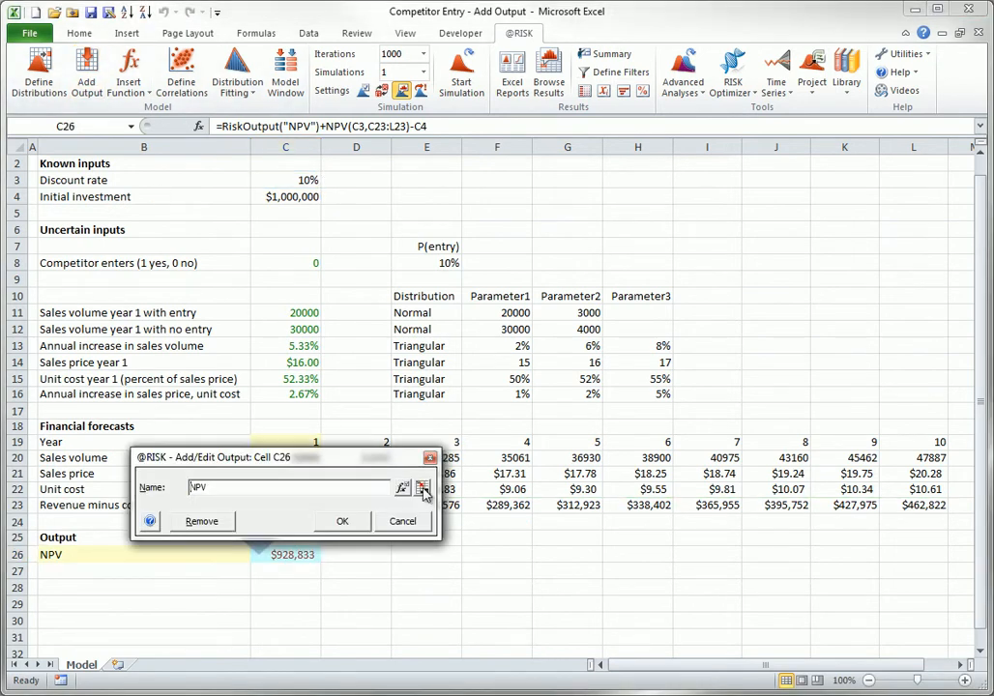
pyautogui.click(420, 425)
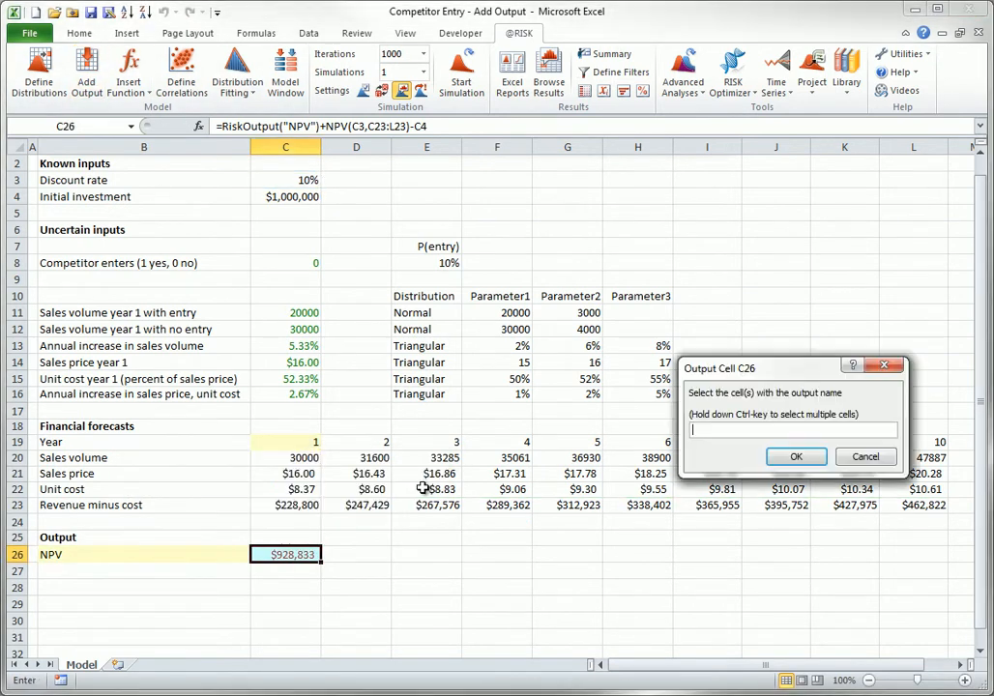
pyautogui.click(58, 555)
pyautogui.press('Return')
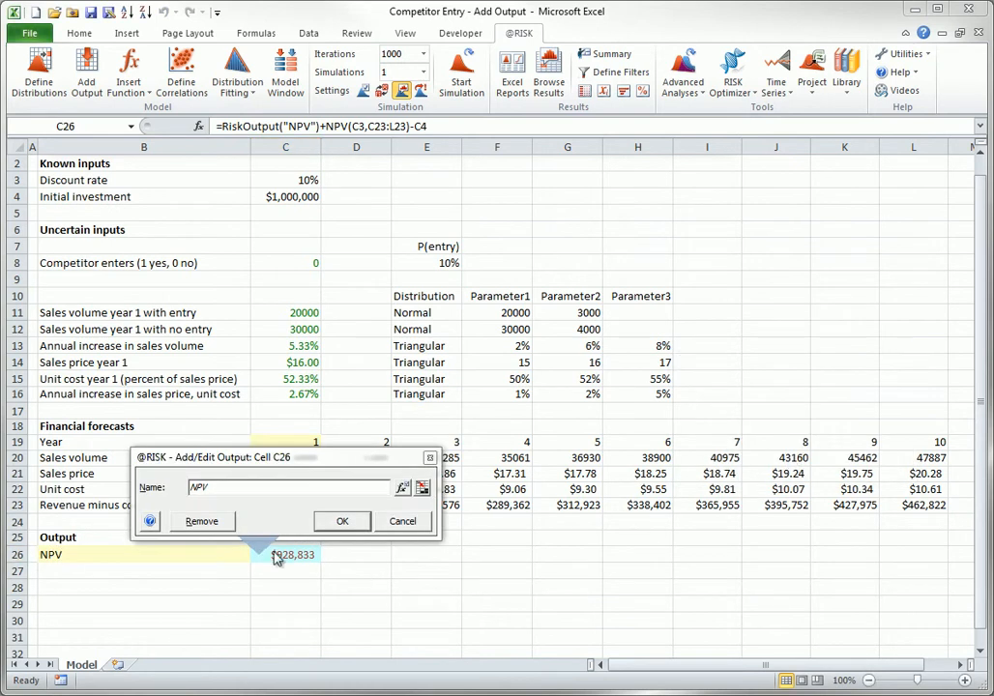
pyautogui.click(331, 522)
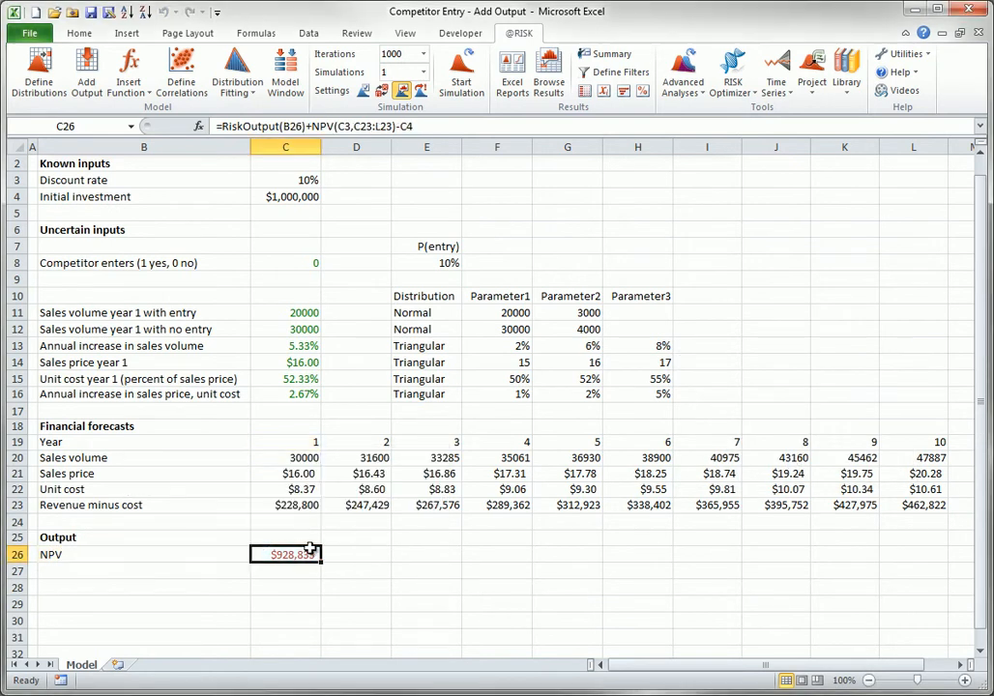
pyautogui.doubleClick(296, 554)
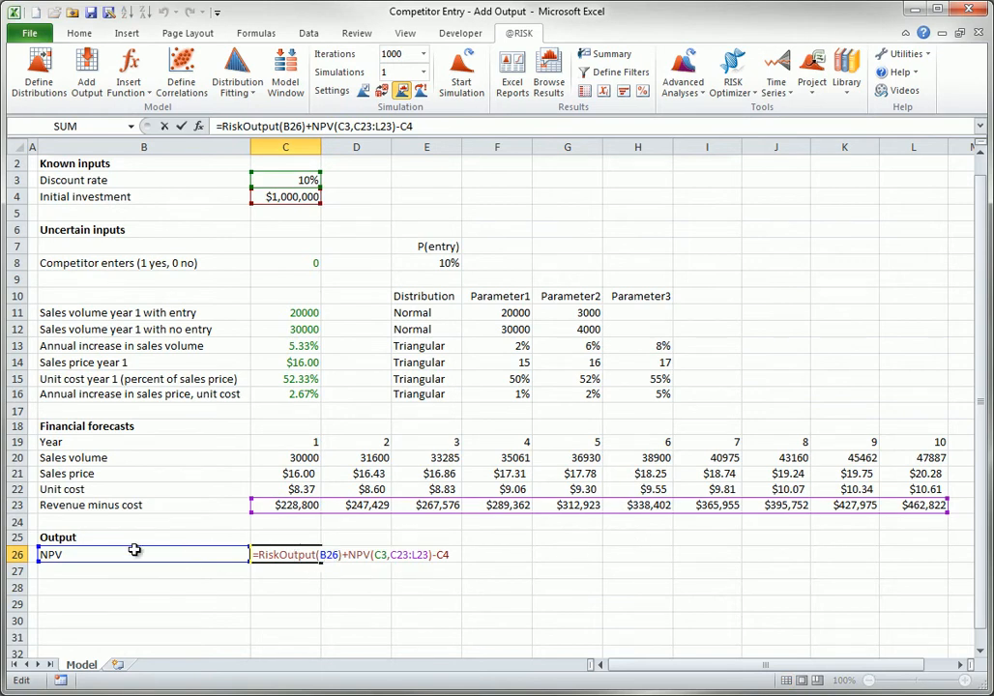
pyautogui.press('Escape')
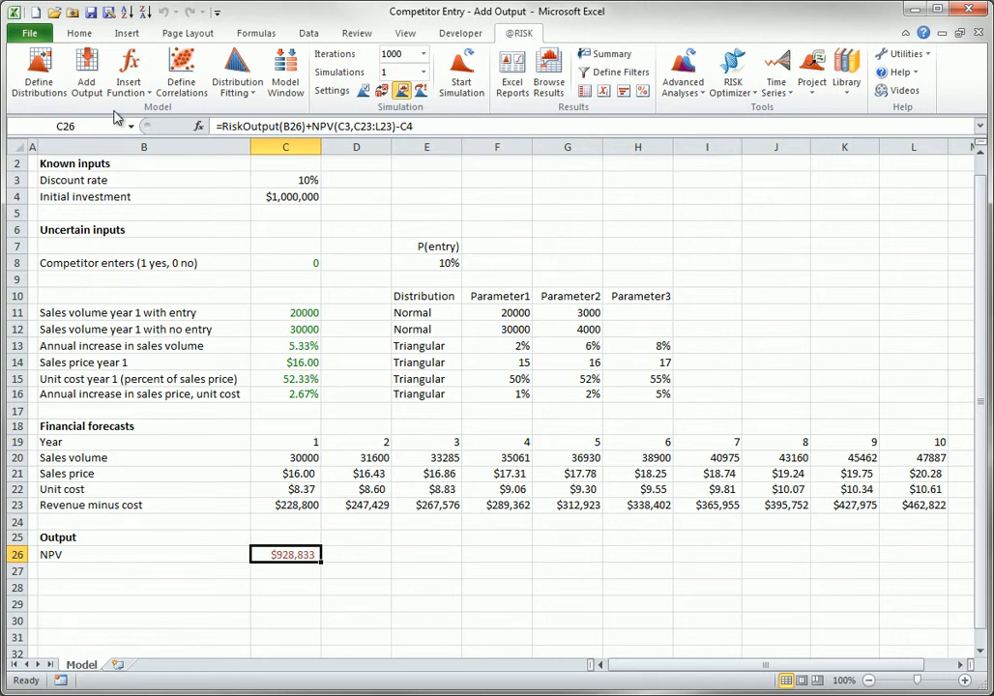
# Set the units of the C26 output to "Dollars" in its output properties and review the formula
pyautogui.click(79, 63)
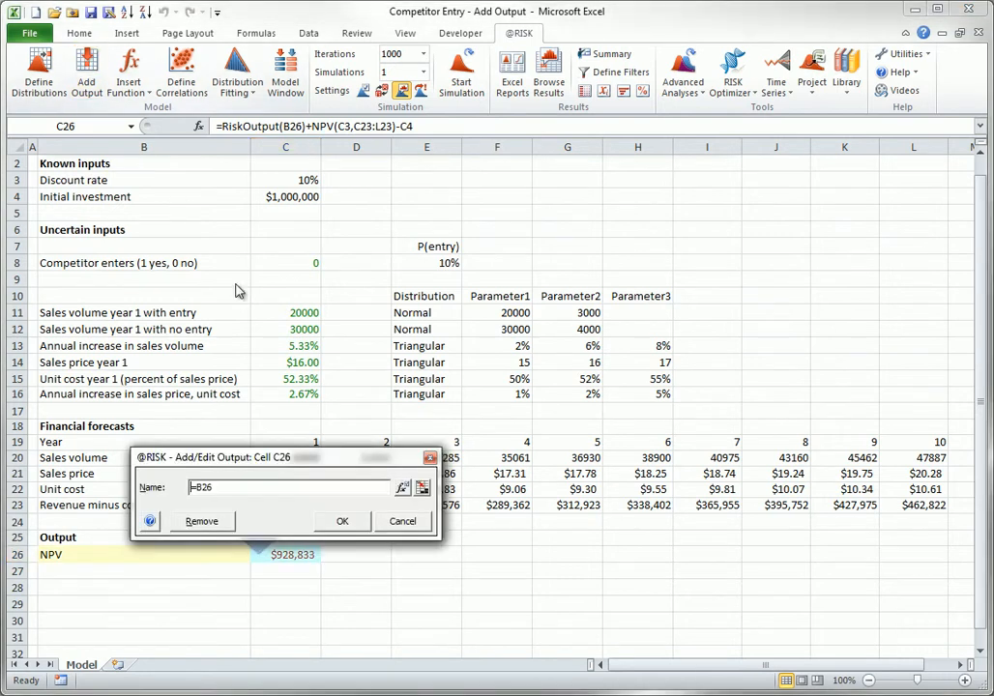
pyautogui.click(403, 488)
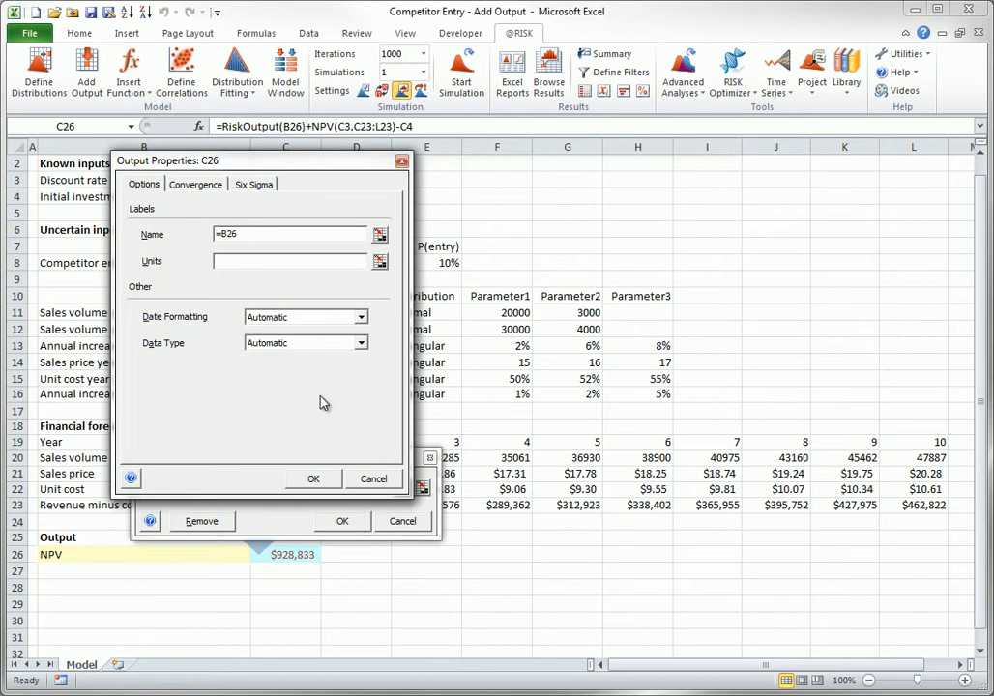
pyautogui.click(221, 261)
pyautogui.write('Dollars')
pyautogui.click(314, 479)
pyautogui.click(342, 522)
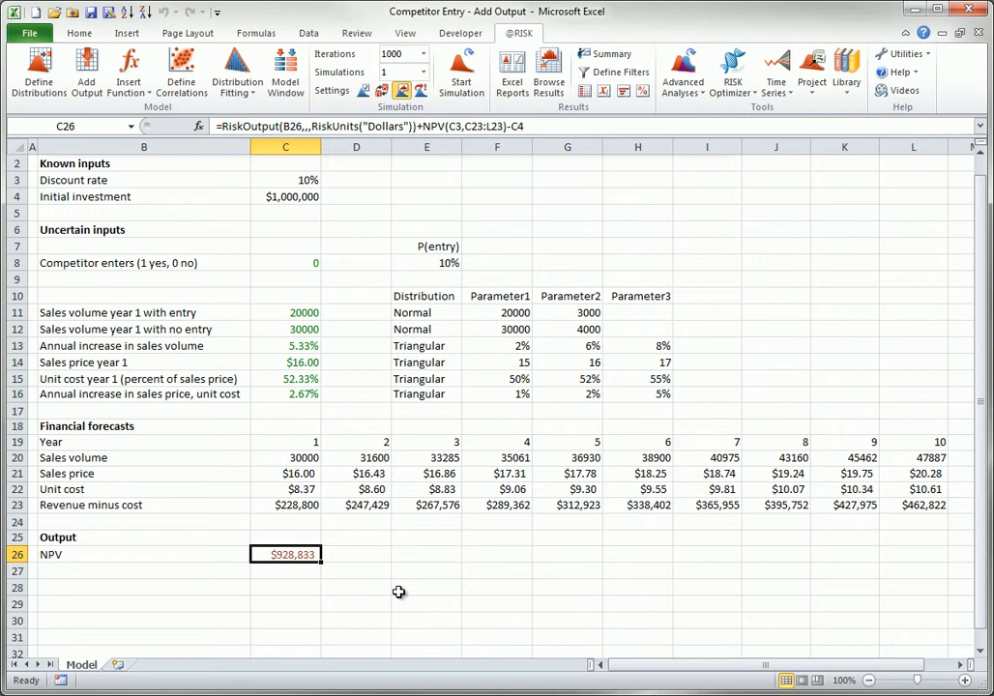
pyautogui.doubleClick(280, 555)
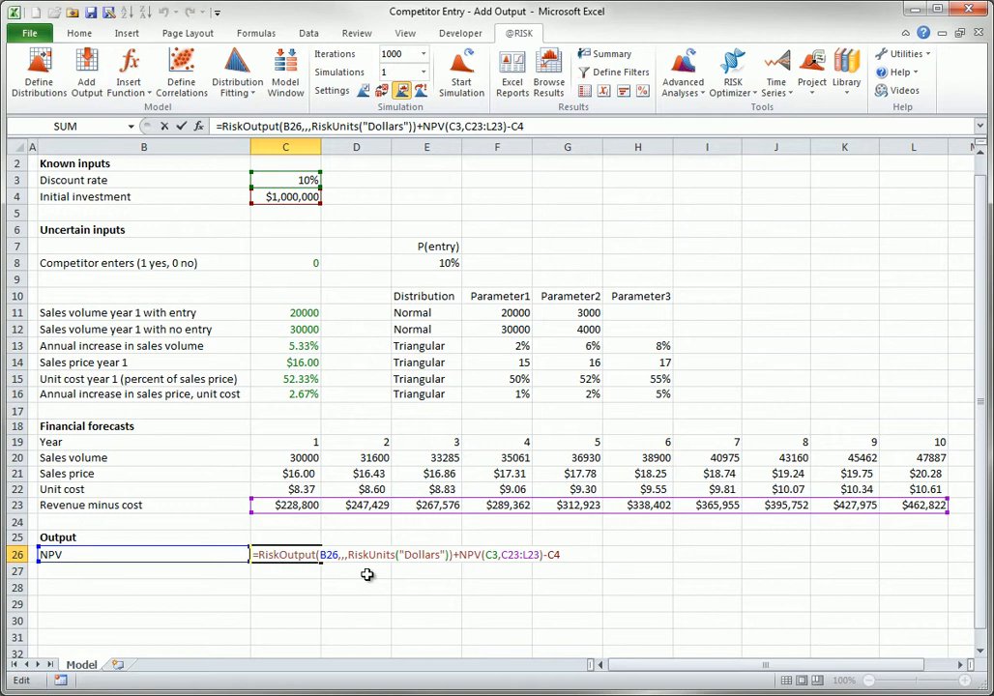
pyautogui.press('Return')
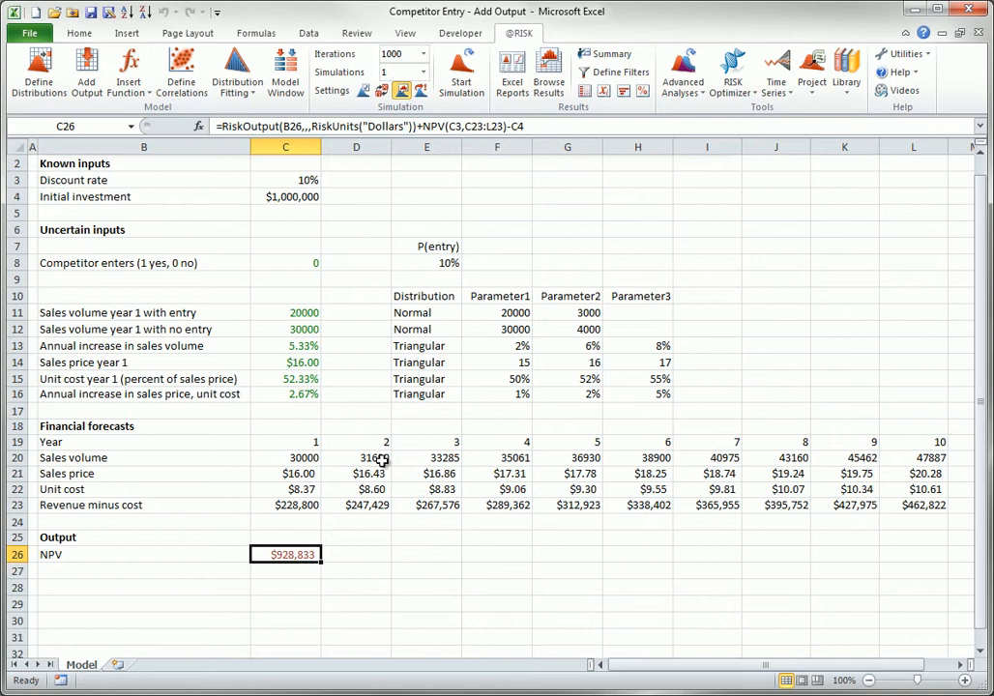
# Add the sales prices in C21:L21 as an output range named Sales price and inspect the formula in E21
pyautogui.moveTo(308, 474); pyautogui.dragTo(924, 474)
pyautogui.click(87, 65)
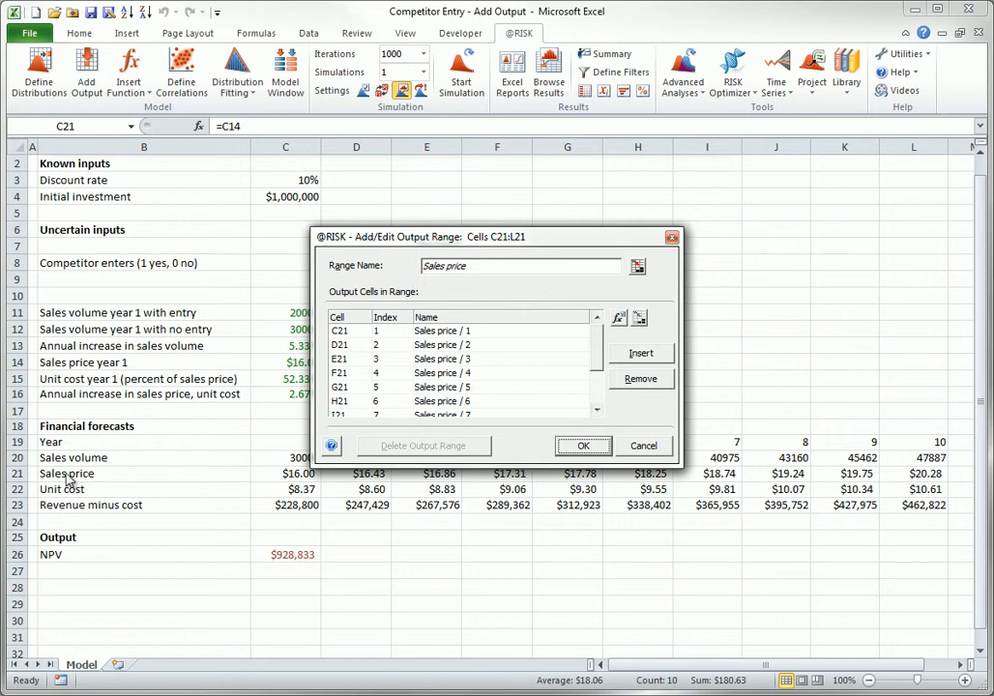
pyautogui.click(581, 445)
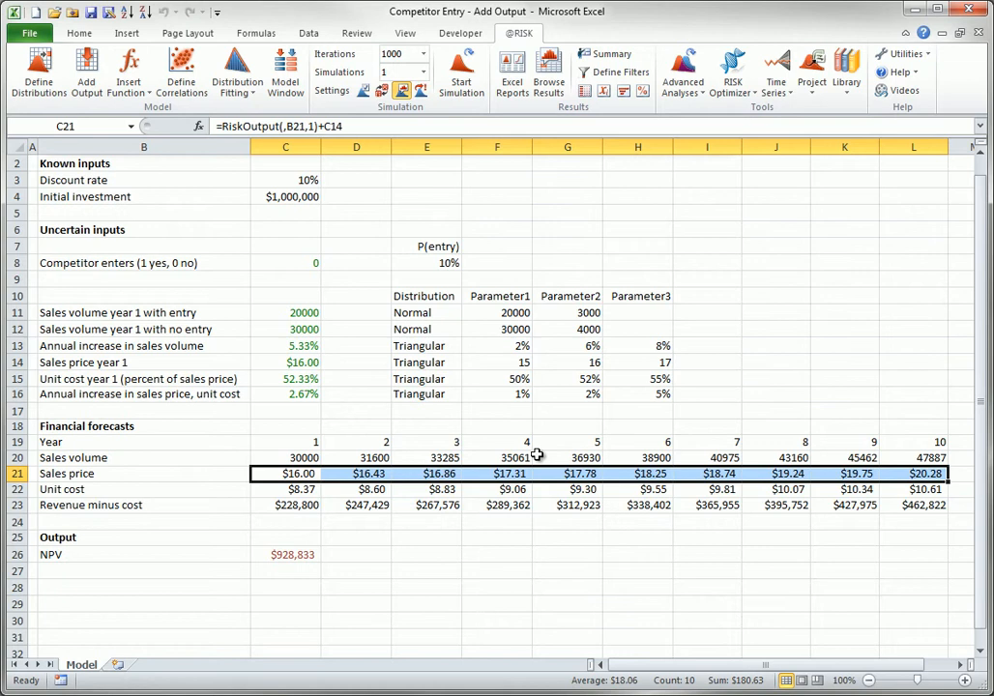
pyautogui.doubleClick(433, 476)
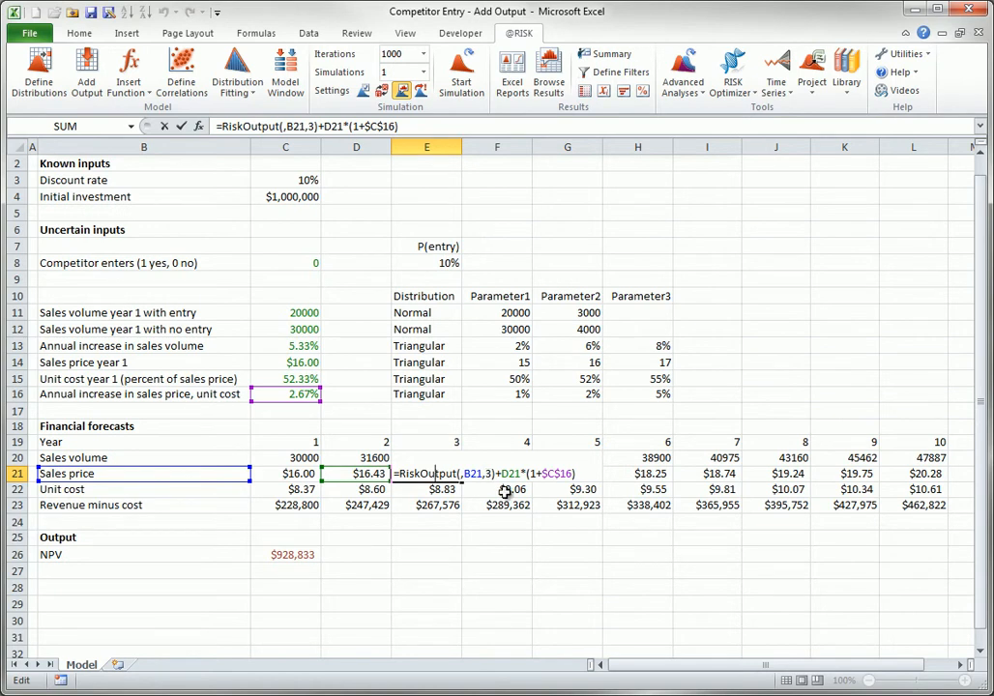
pyautogui.hotkey('ctrl', 'Return')
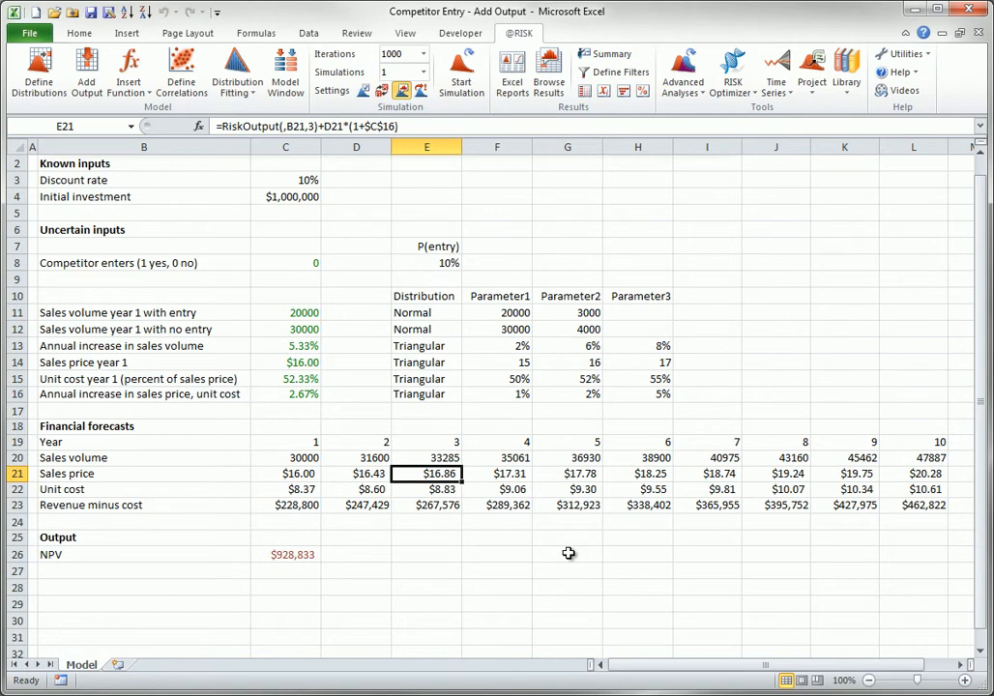
# Run the simulation, create a summary trend graph of the sales prices in C21:L21, and close the result graphs
pyautogui.click(461, 64)
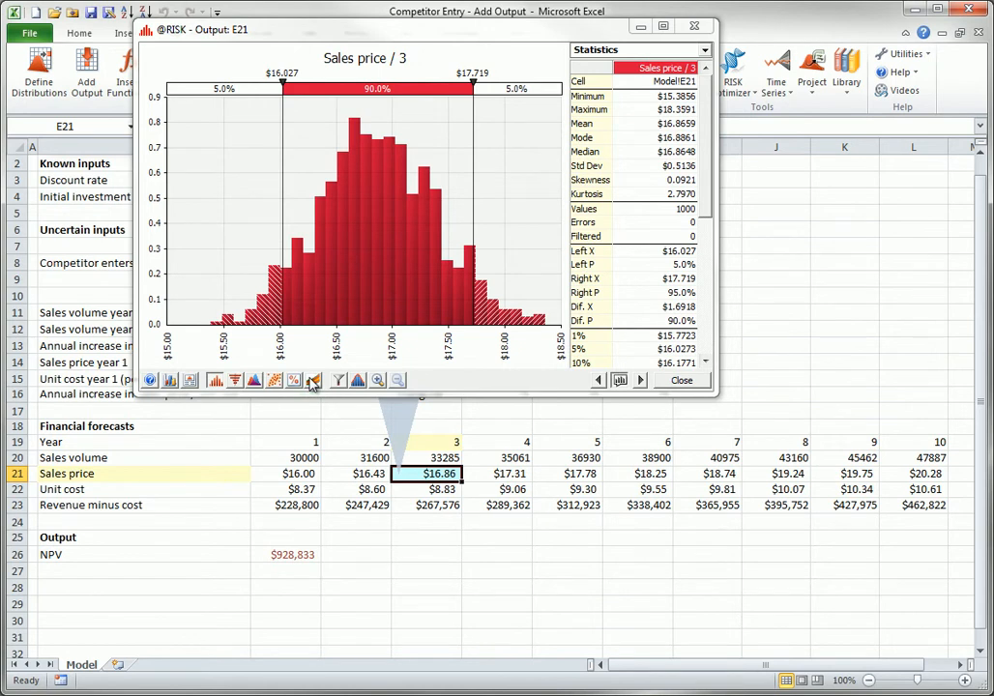
pyautogui.click(312, 382)
pyautogui.click(346, 389)
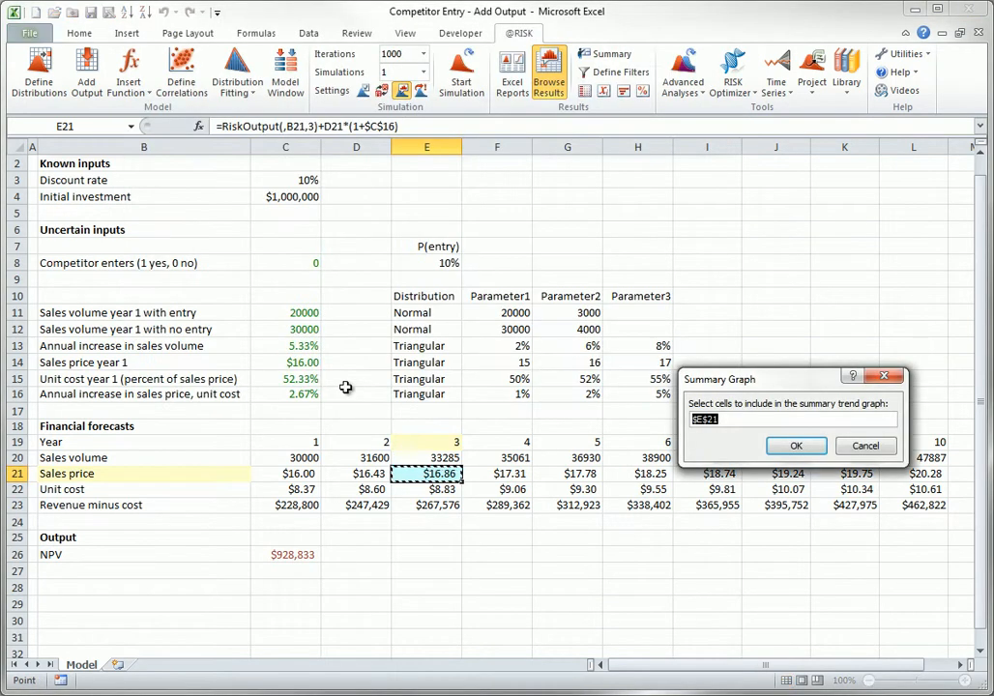
pyautogui.moveTo(299, 473); pyautogui.dragTo(943, 475)
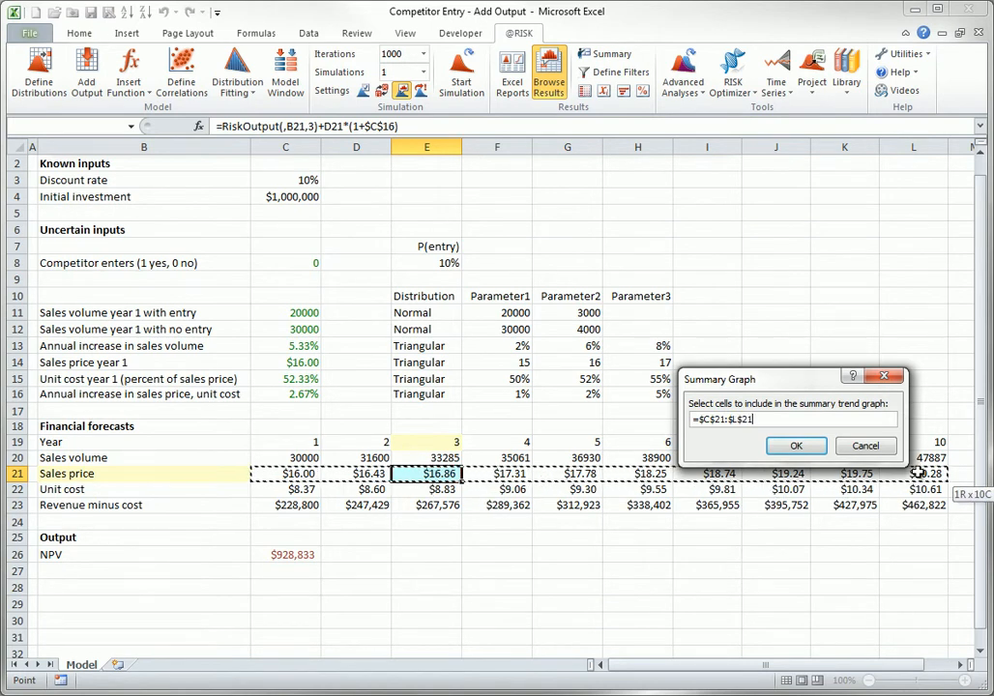
pyautogui.click(808, 449)
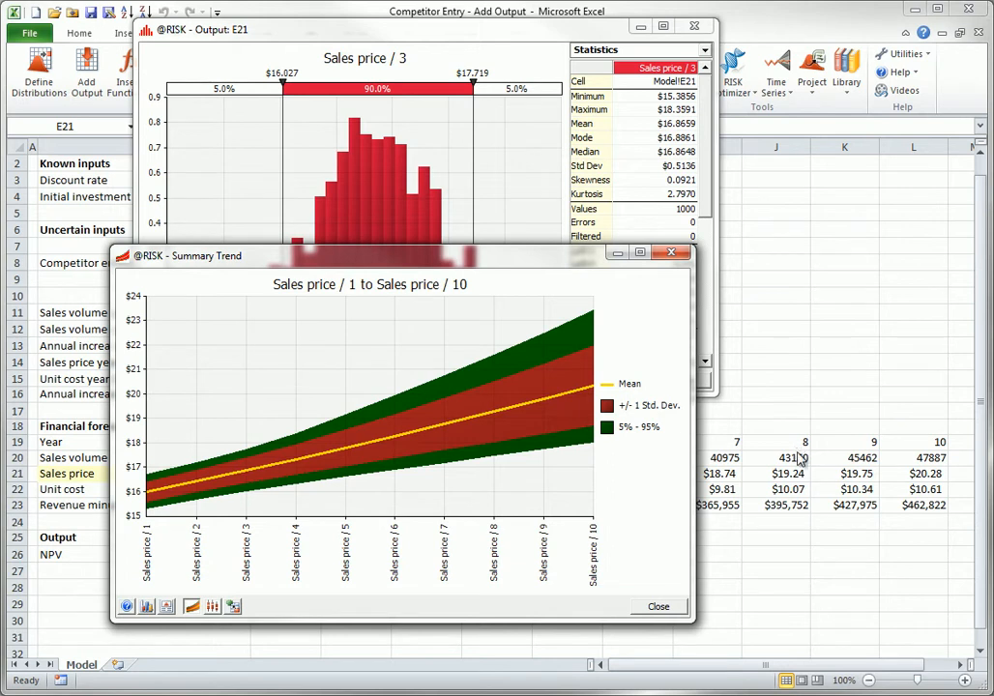
pyautogui.click(658, 607)
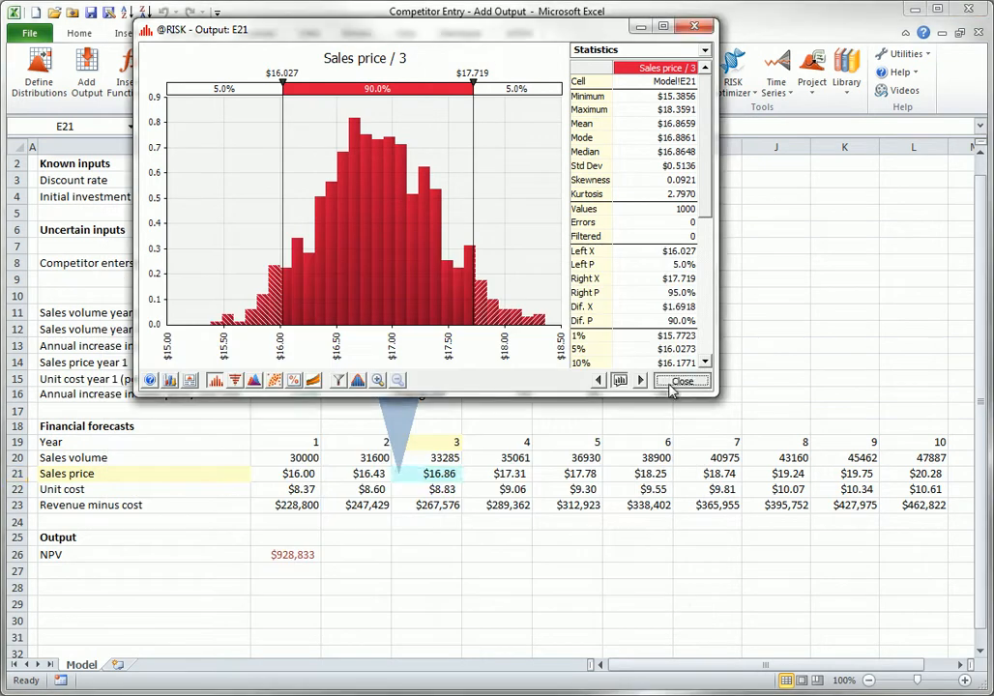
pyautogui.click(623, 381)
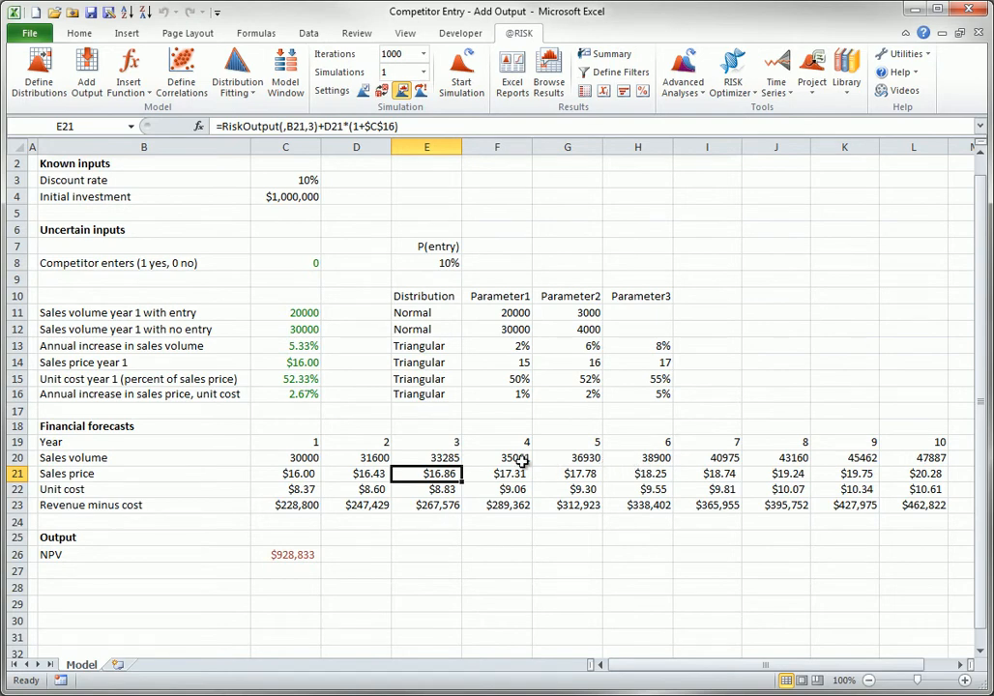
# Delete the RiskOutput function from the C26 formula, leaving =NPV(C3,C23:L23)-C4
pyautogui.click(277, 554)
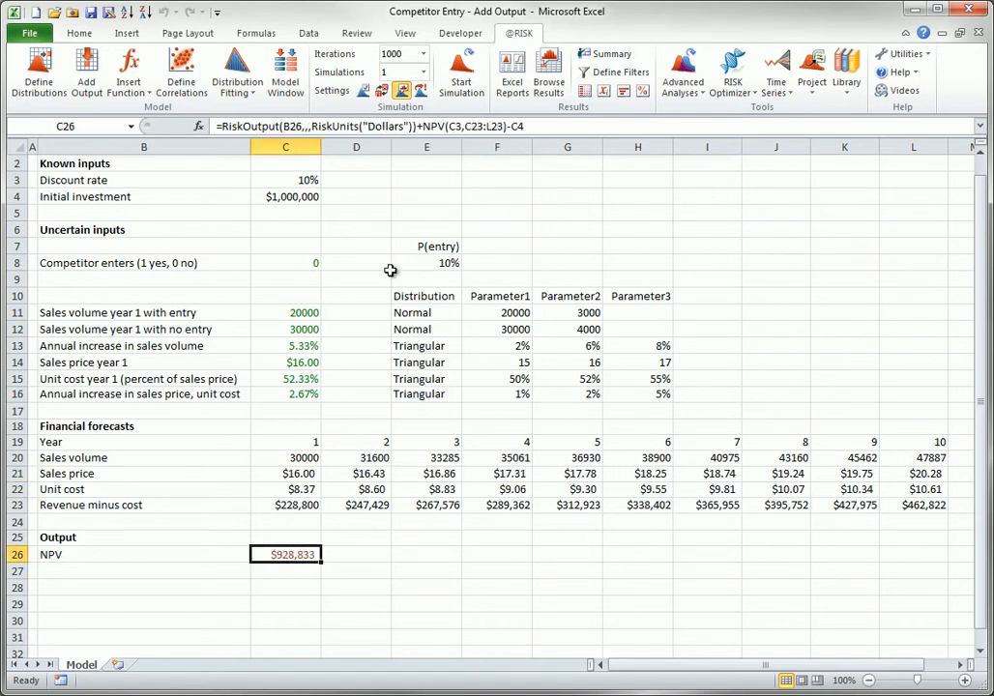
pyautogui.click(234, 128)
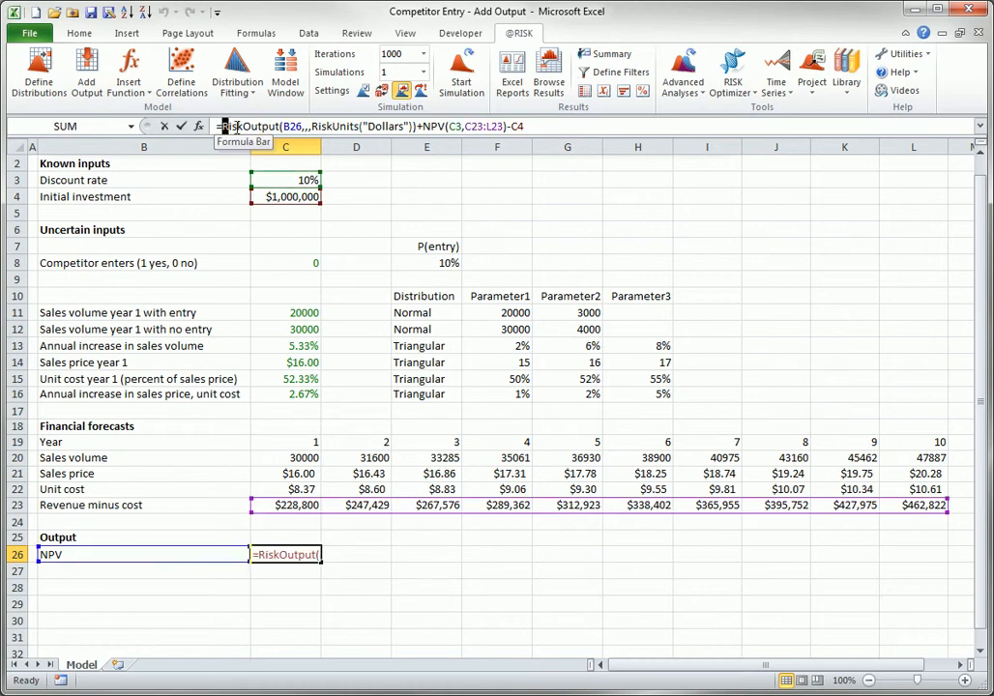
pyautogui.moveTo(221, 127); pyautogui.dragTo(448, 133)
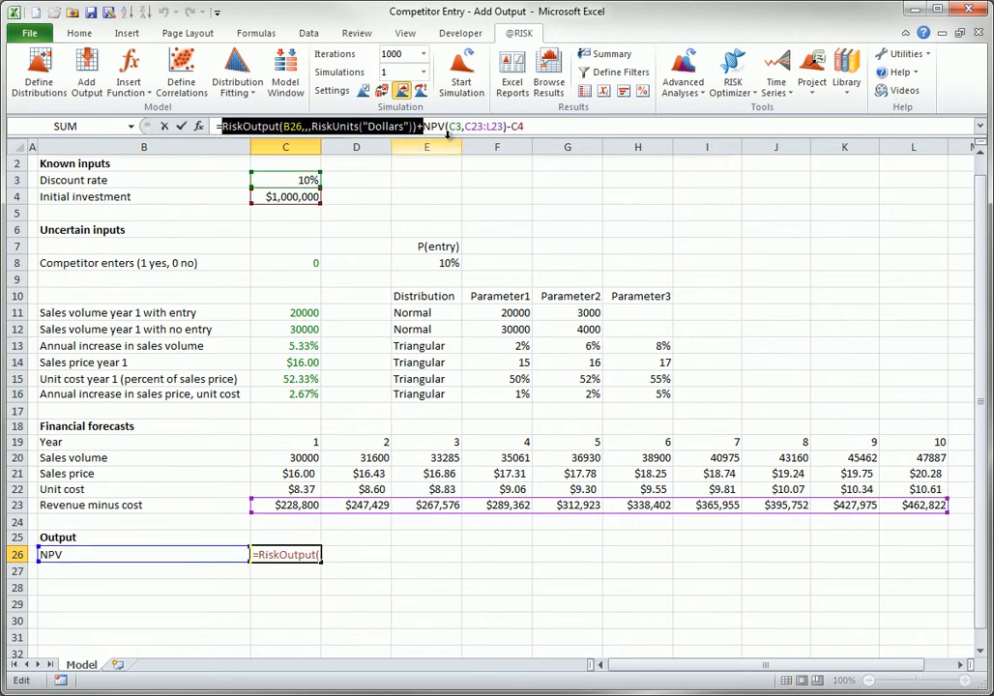
pyautogui.write('=')
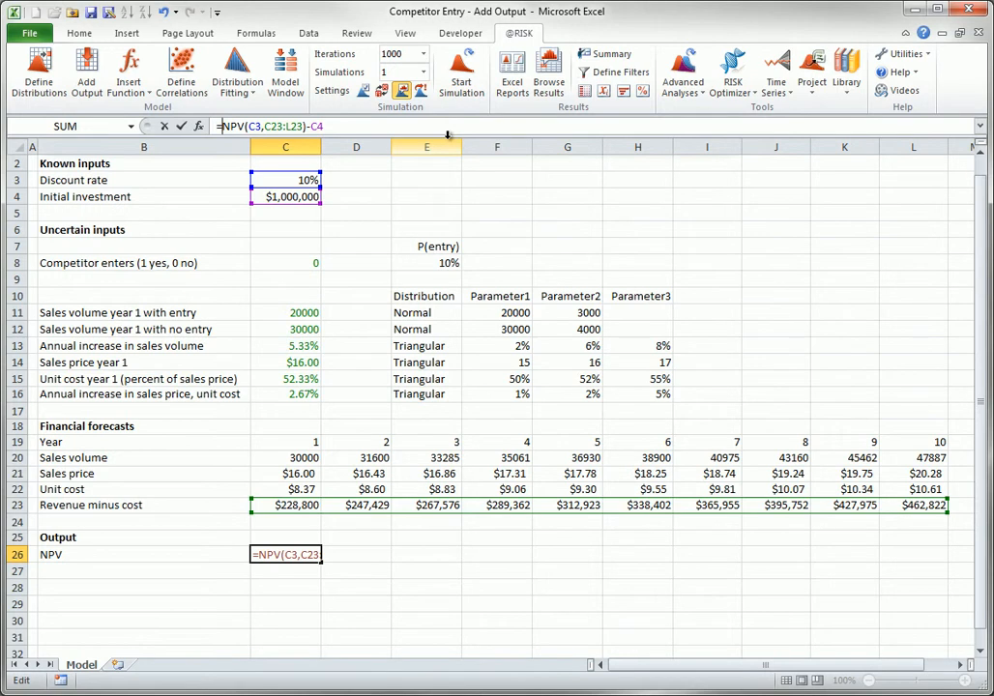
pyautogui.press('Tab')
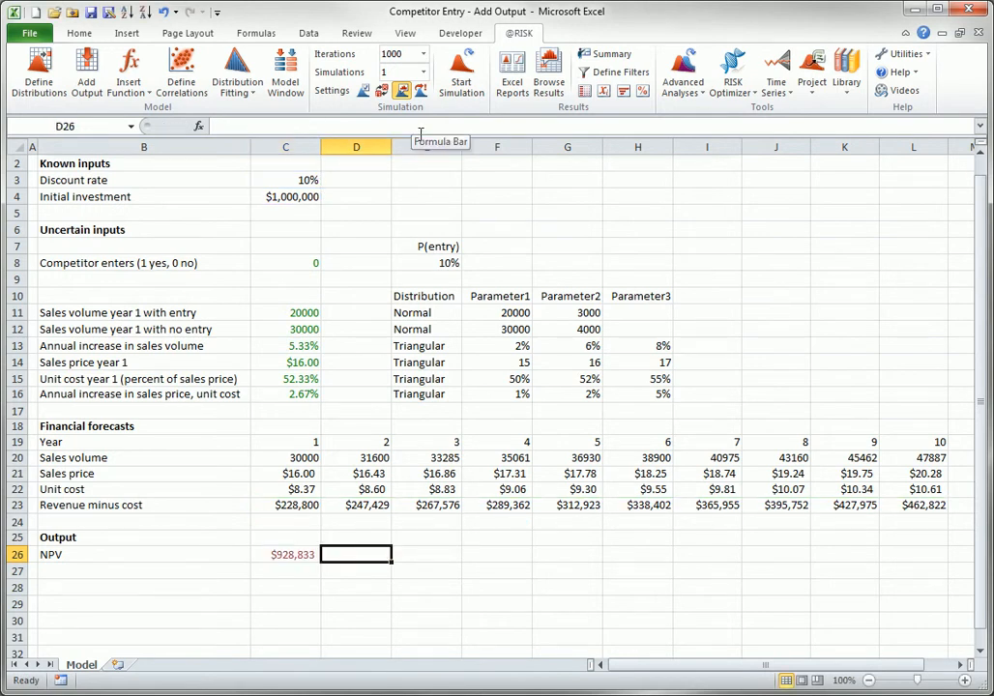
# Undo the last edit of the C26 formula and remove the cell's output through the Add/Edit Output dialog
pyautogui.hotkey('ctrl', 'z')
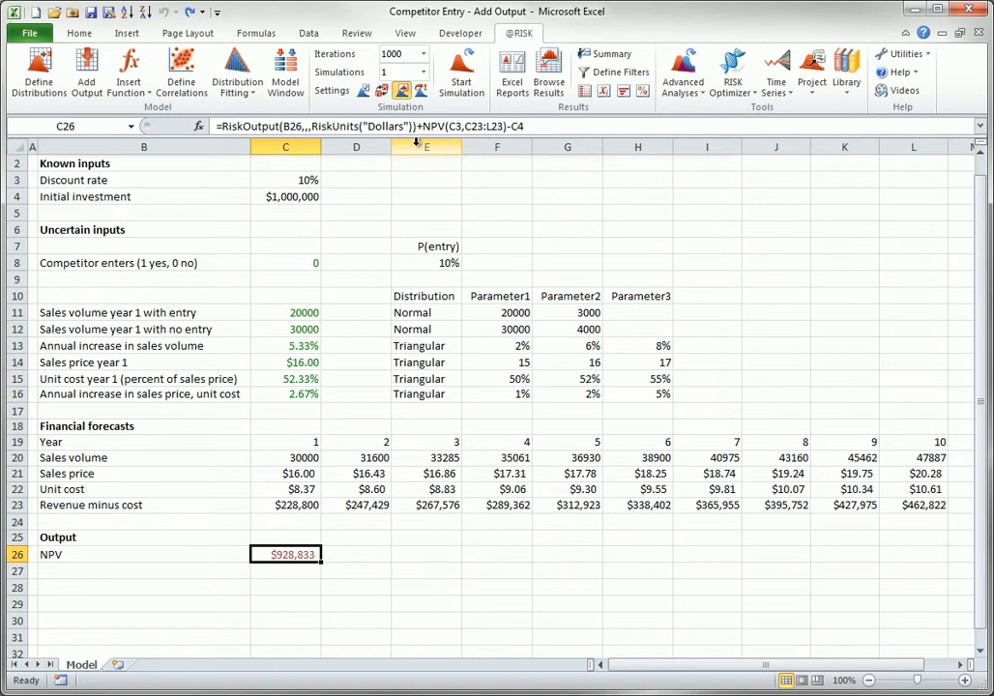
pyautogui.click(87, 89)
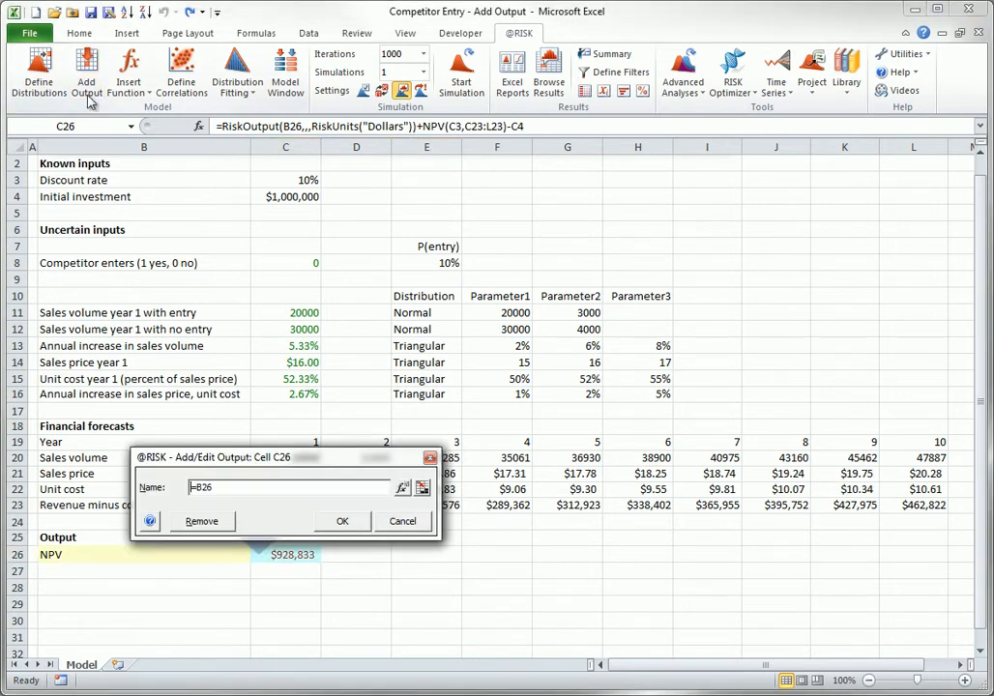
pyautogui.click(202, 521)
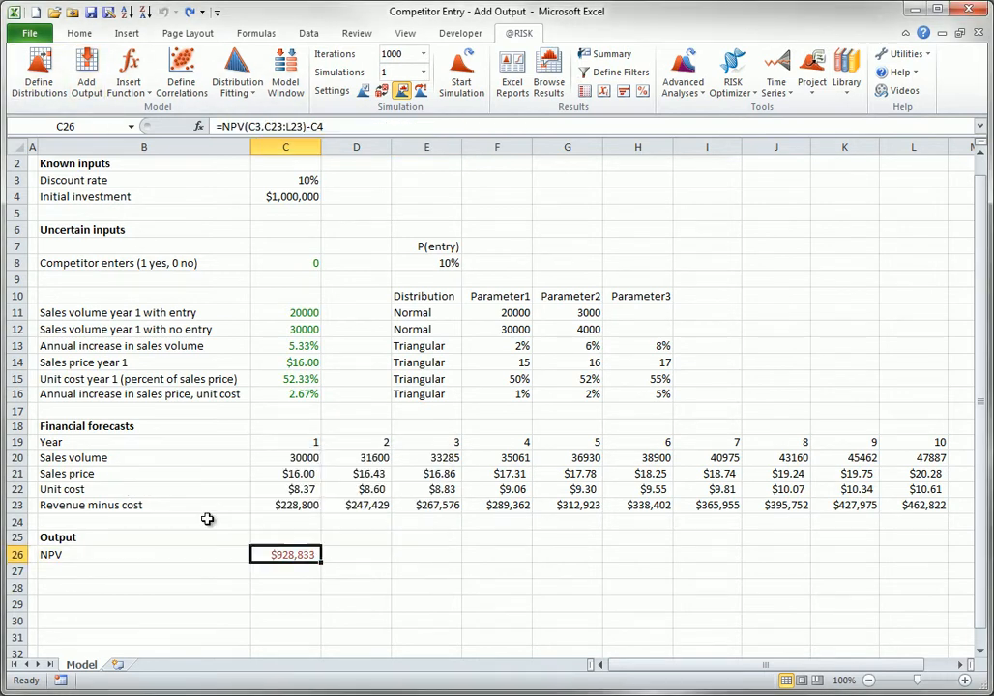
# Add the NPV cell C26 as a simulation output again, accepting the default name
pyautogui.click(88, 70)
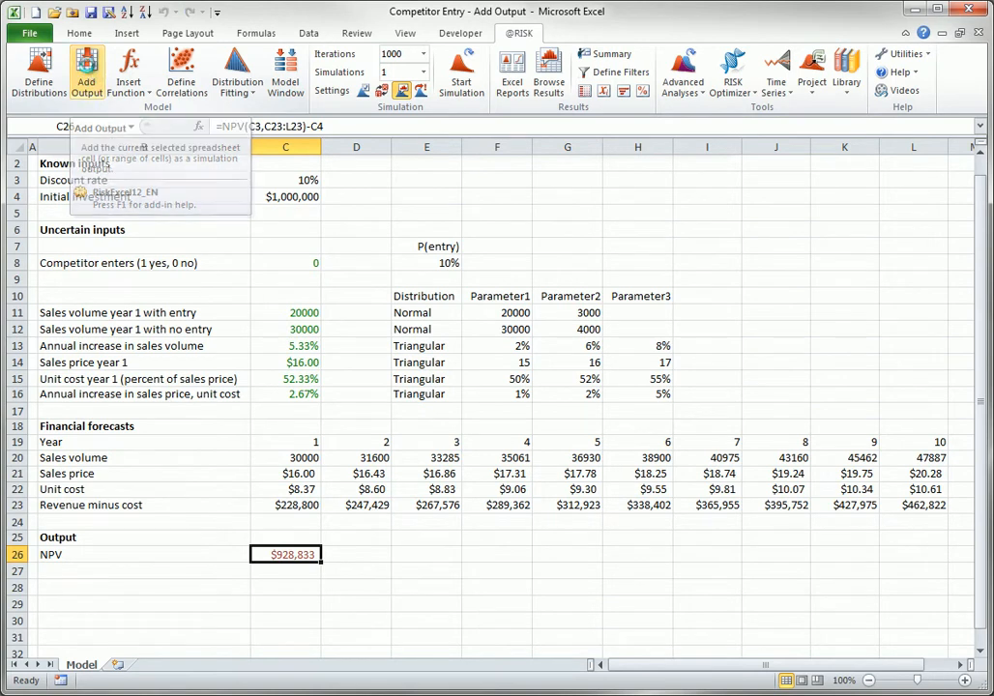
pyautogui.click(342, 521)
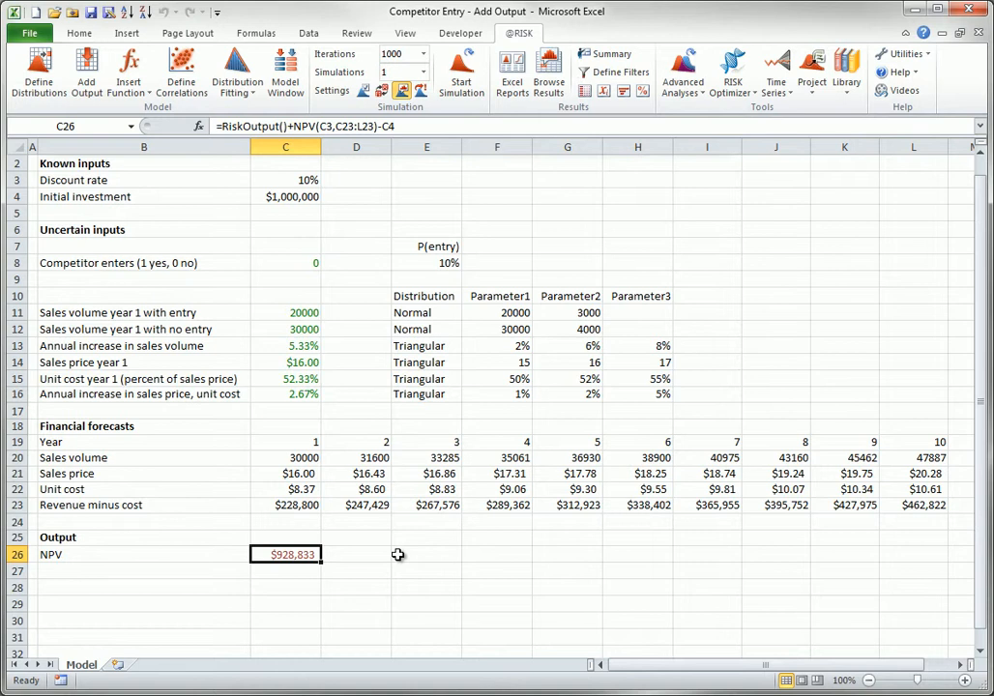
pyautogui.click(299, 89)
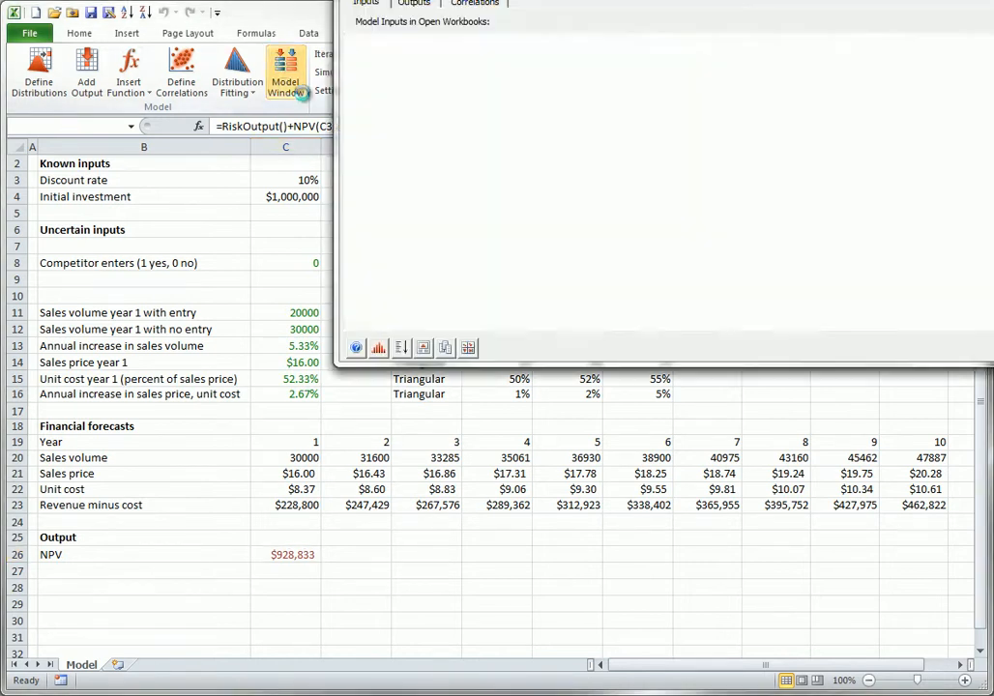
pyautogui.moveTo(608, 0); pyautogui.dragTo(351, 184)
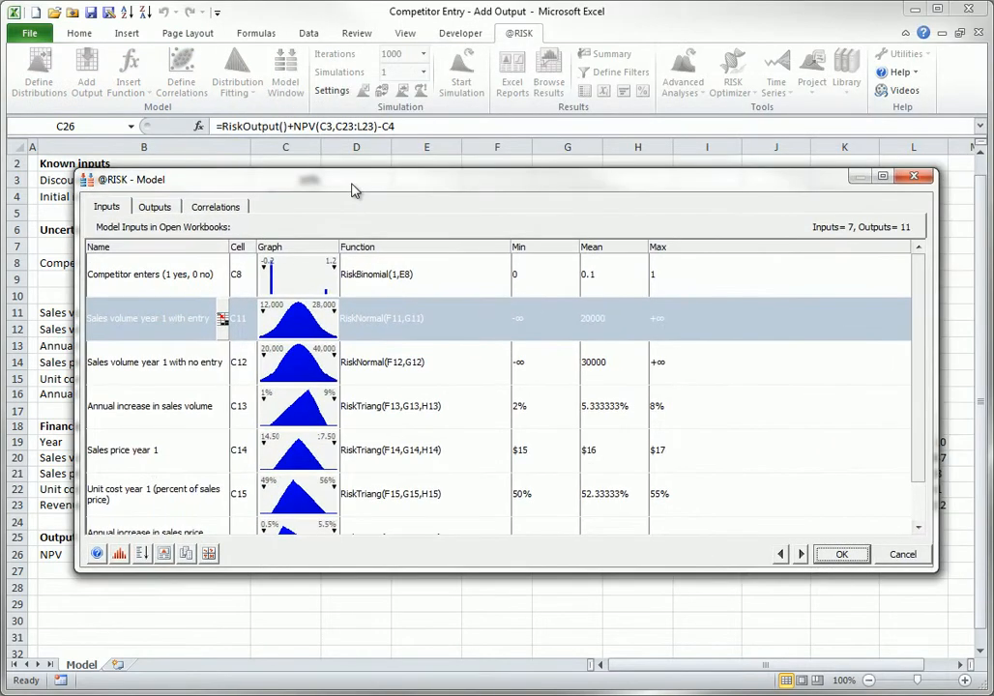
pyautogui.click(153, 208)
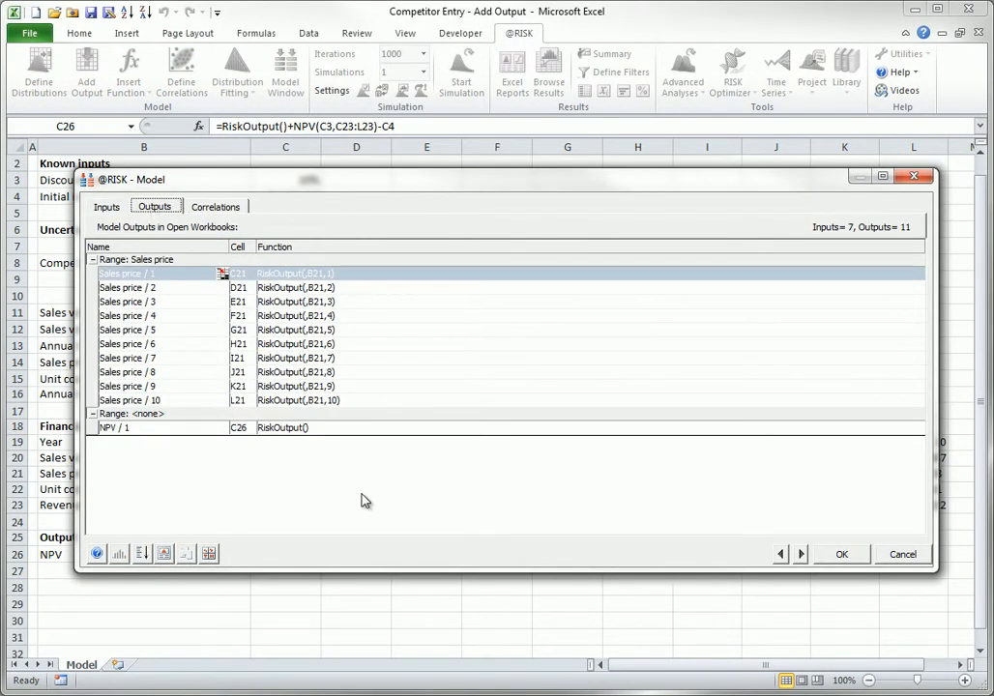
pyautogui.click(111, 430)
pyautogui.rightClick(113, 430)
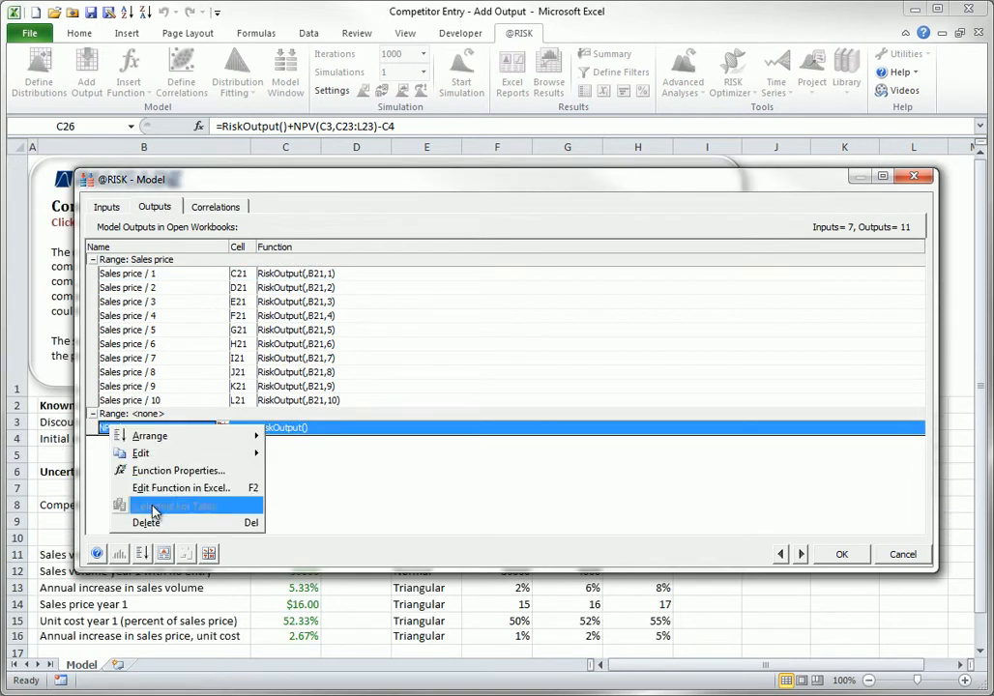
pyautogui.click(145, 524)
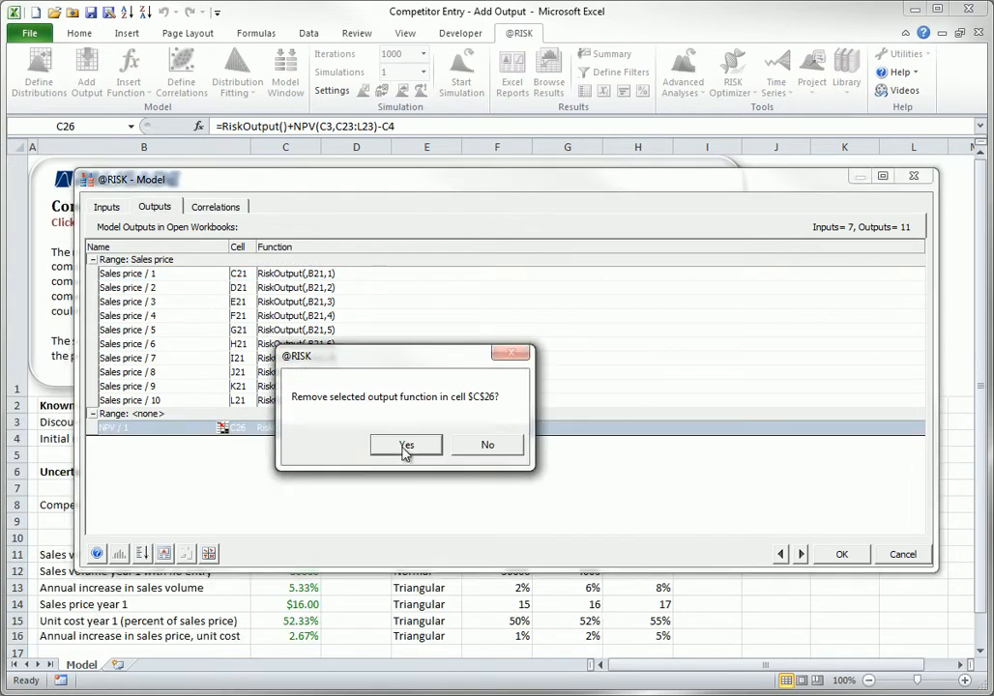
pyautogui.click(406, 382)
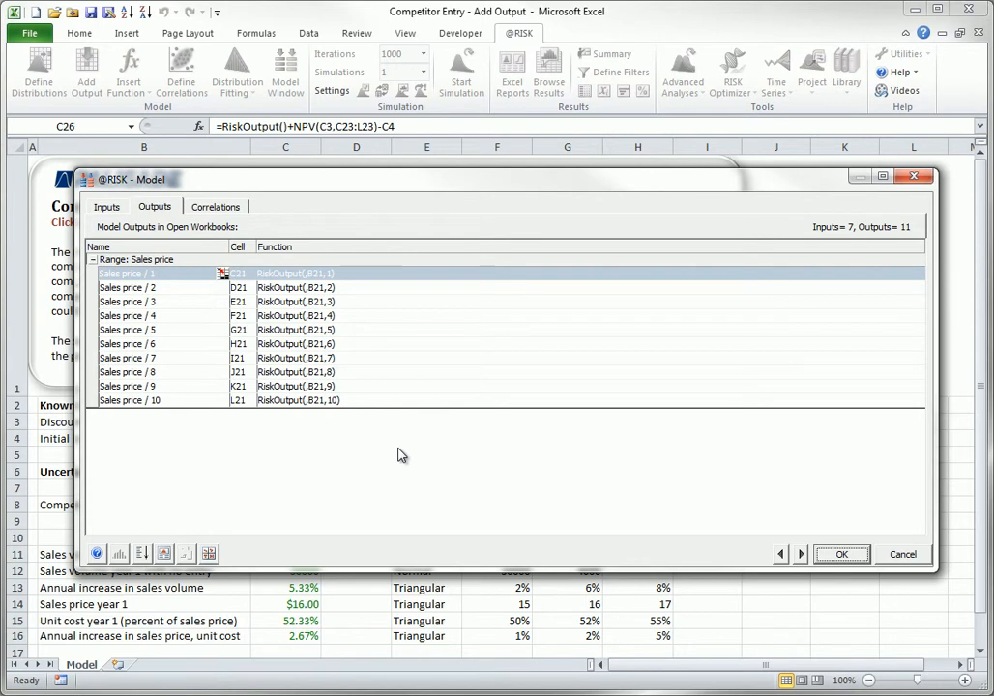
# Delete the entire Sales price output range, C21:L21, from the outputs list of the Model window
pyautogui.click(150, 261)
pyautogui.rightClick(150, 263)
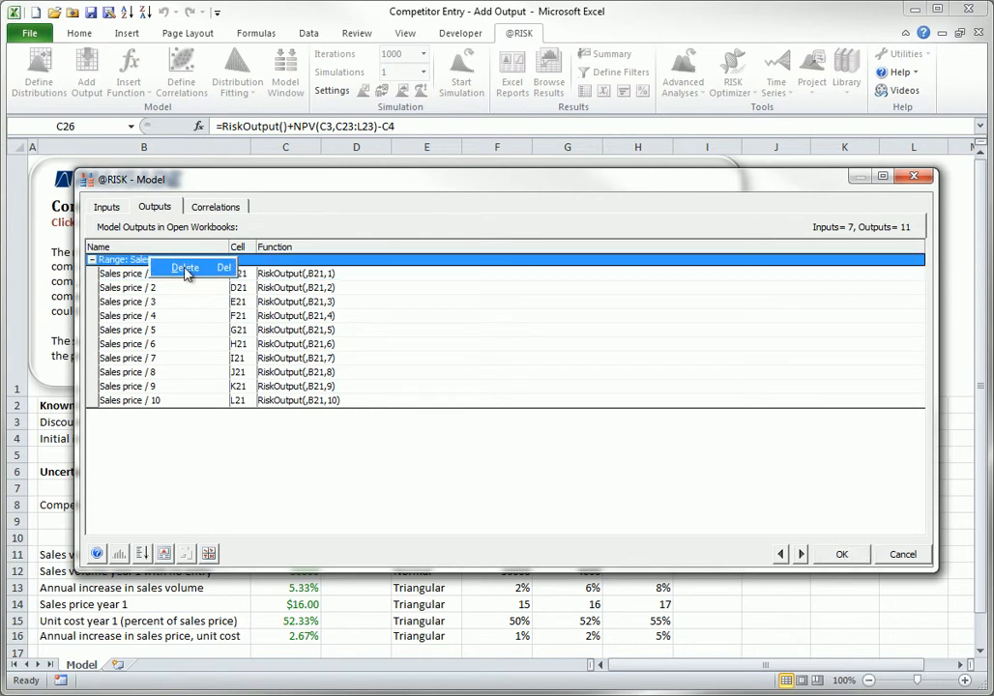
pyautogui.click(187, 269)
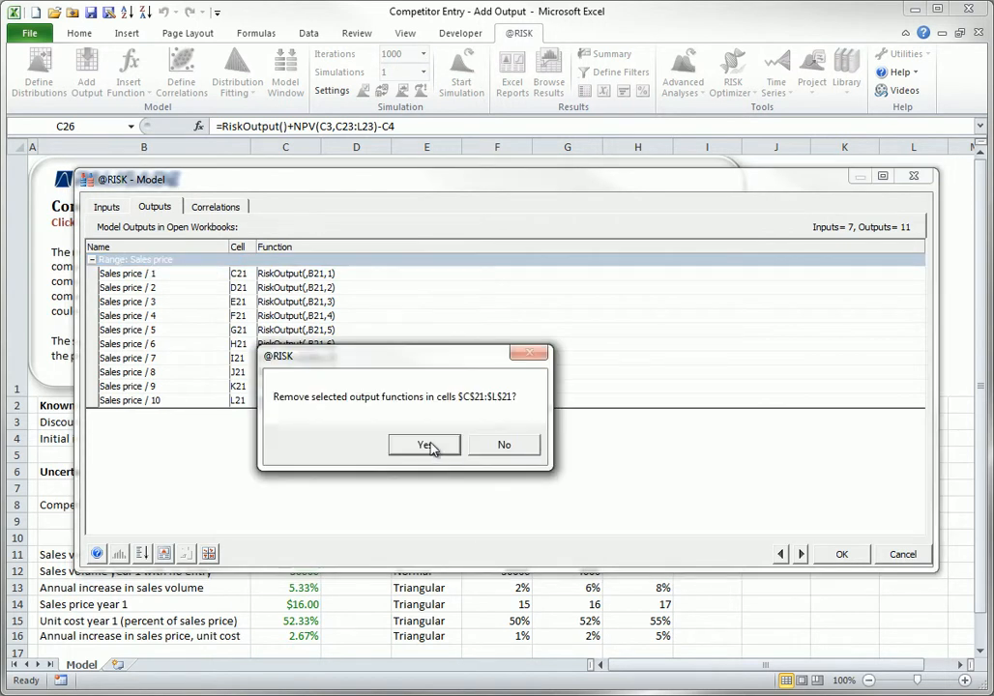